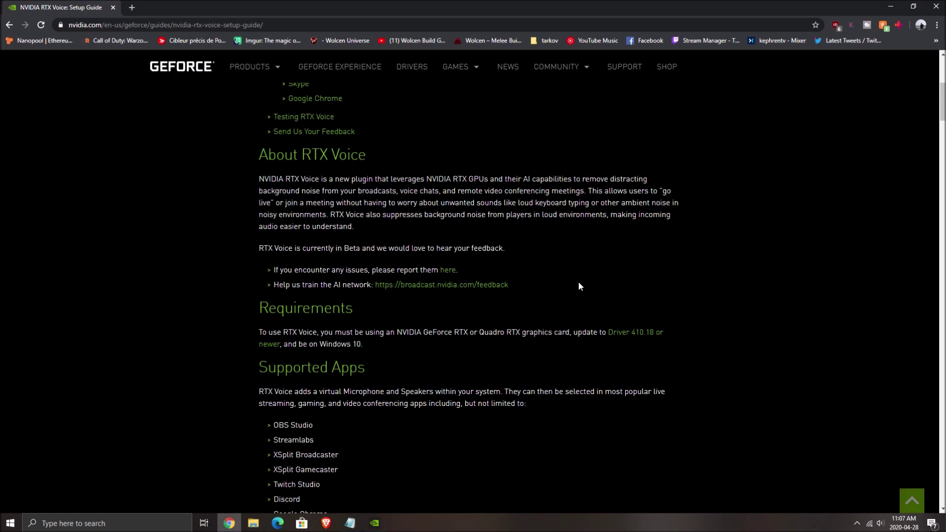
Step: Look over the setup guide's requirements and supported apps, minimize the browser and launch NVIDIA RTX Voice
scroll(580, 286, "down", 4)
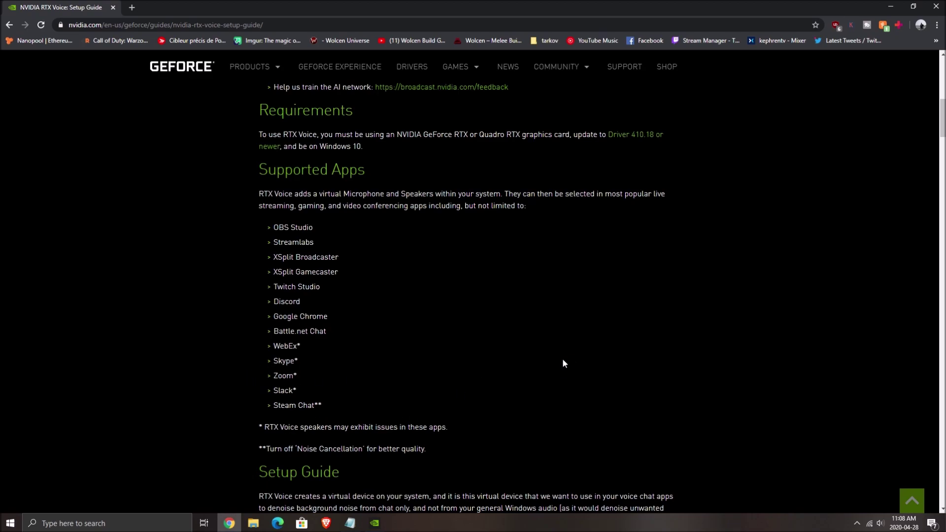
scroll(563, 364, "up", 1)
left_click(890, 6)
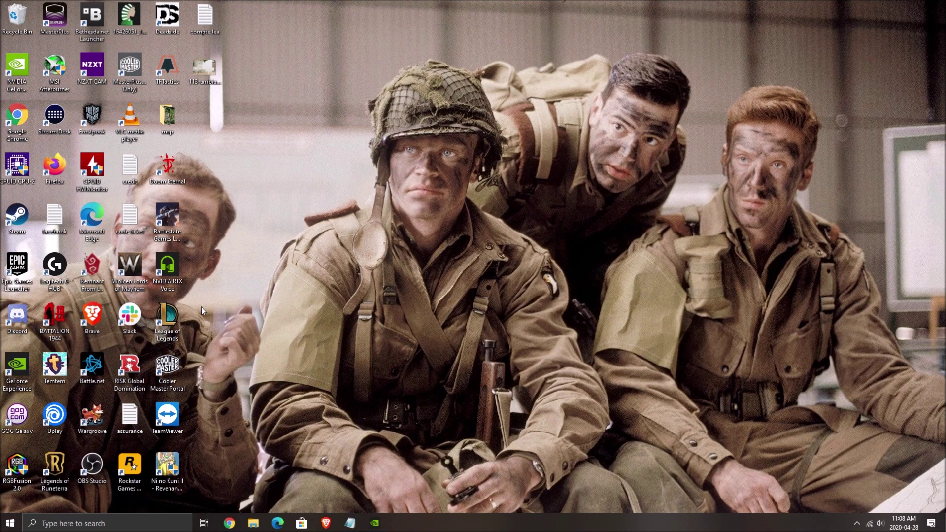
double_click(168, 269)
left_click_drag(459, 159, 466, 146)
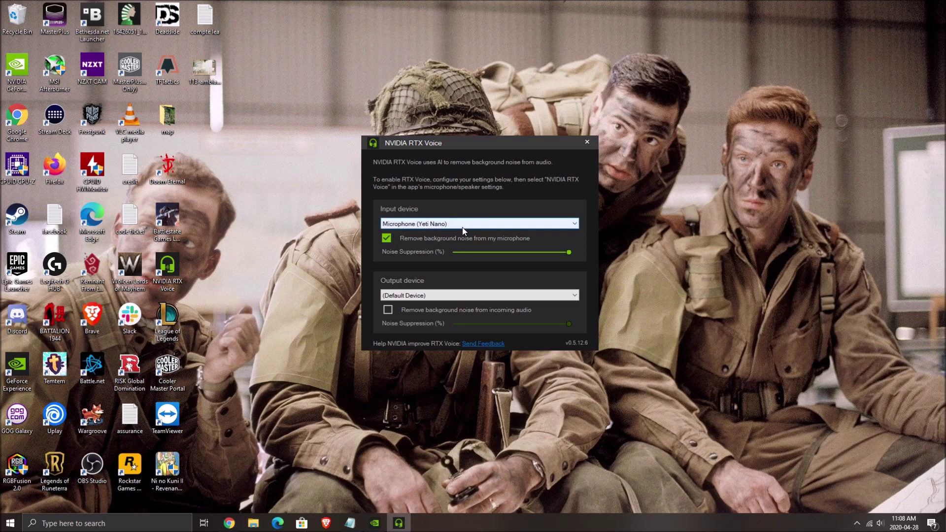
Step: Open the Windows Volume Mixer and, through System Sounds, bring up the list of recording devices
right_click(880, 524)
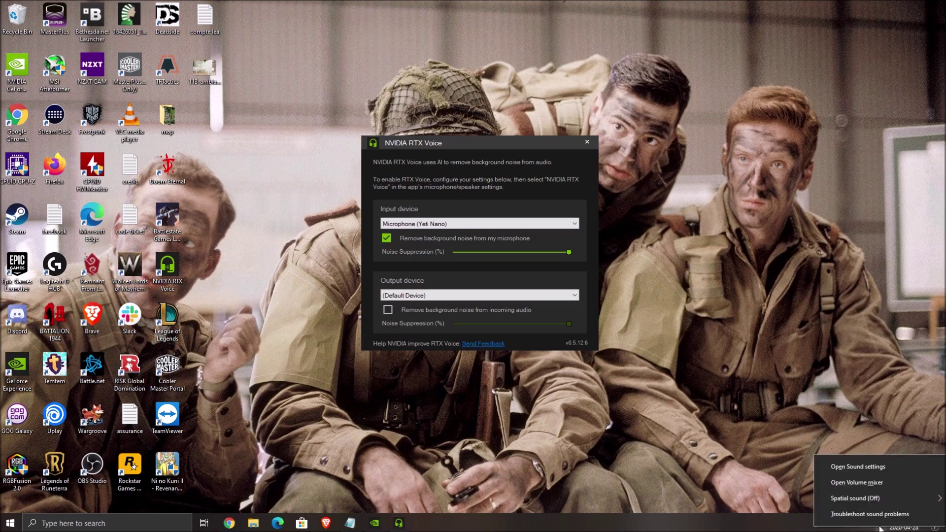
left_click(849, 483)
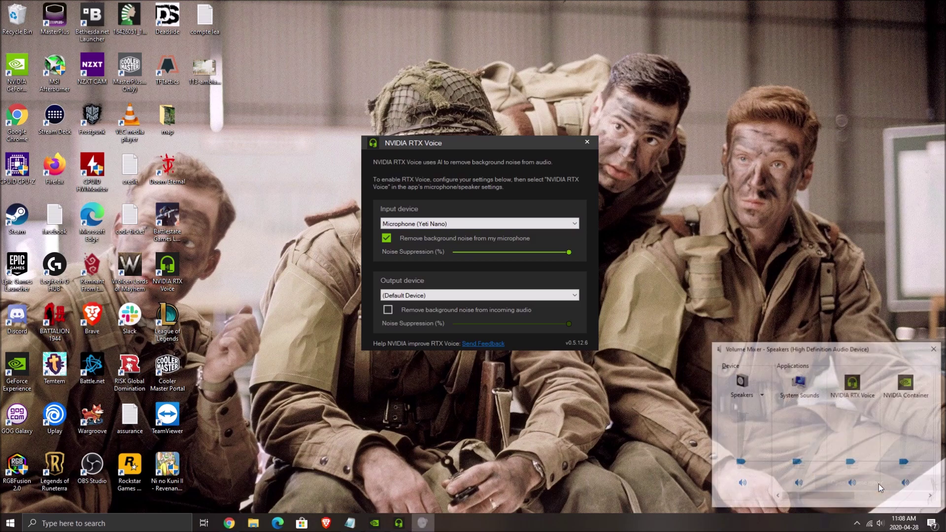
left_click(800, 387)
left_click(80, 47)
left_click_drag(128, 36, 518, 82)
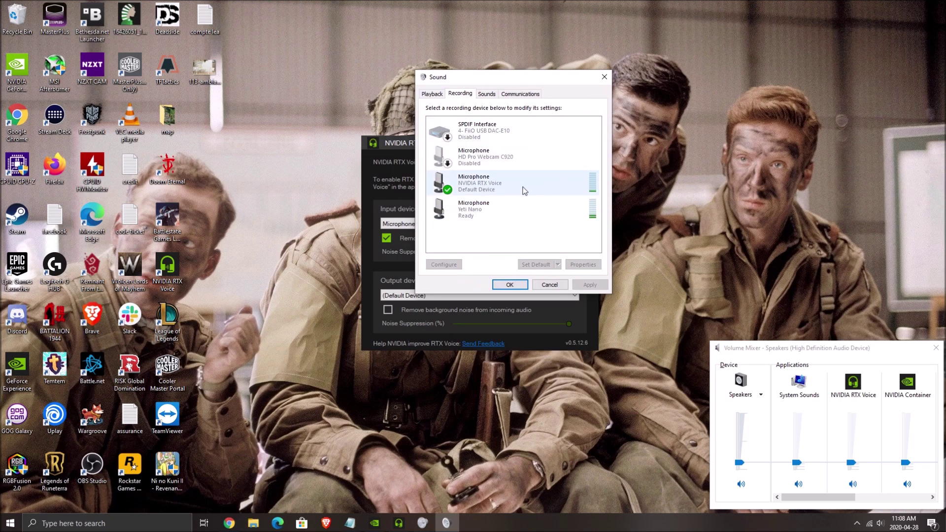
Step: Compare the two active microphones in the recording list and check the volume level of the NVIDIA RTX Voice microphone
left_click(487, 216)
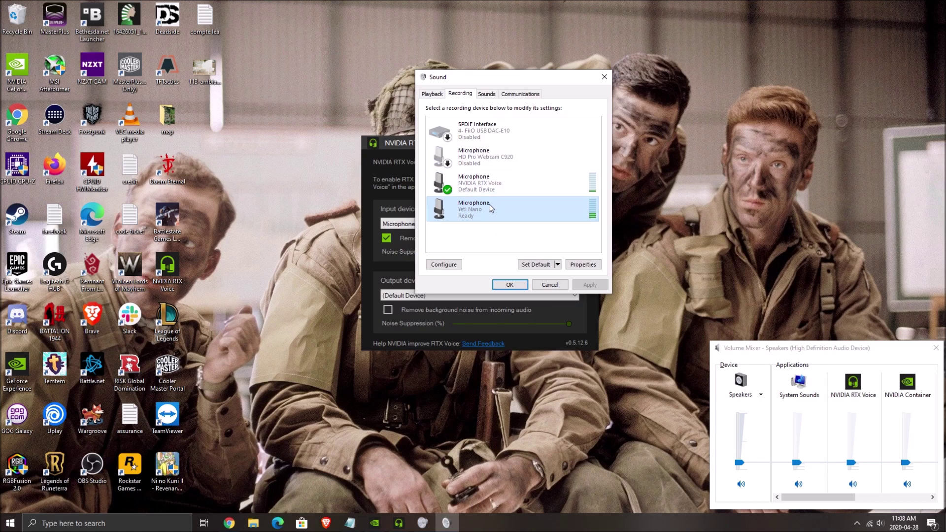
left_click(475, 185)
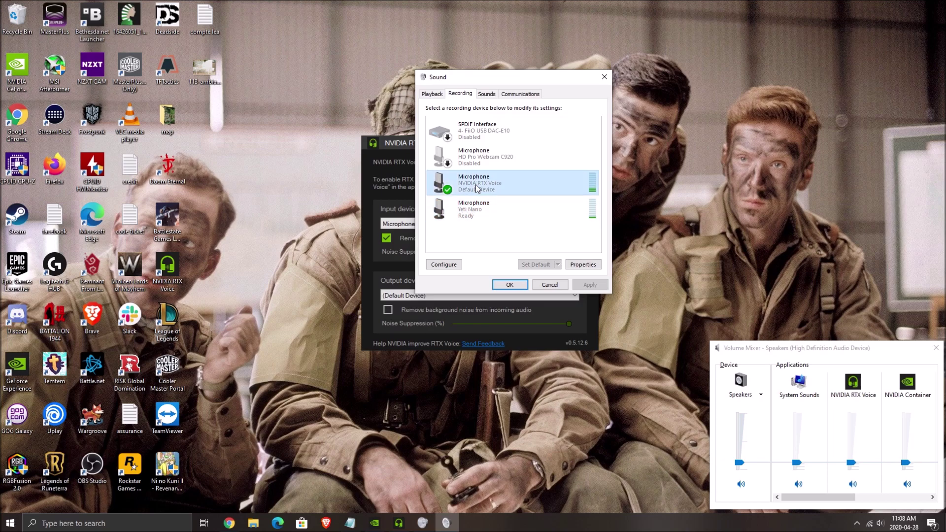
double_click(476, 186)
left_click(491, 131)
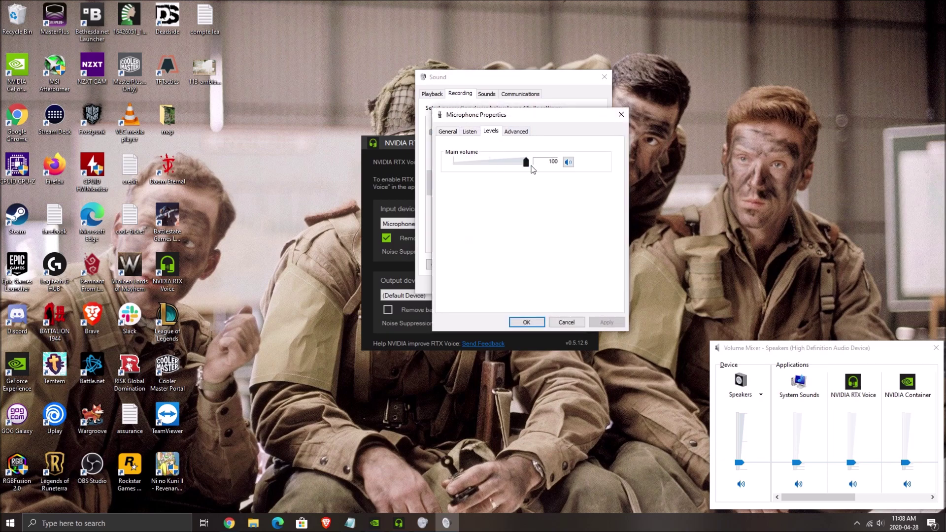
left_click(527, 322)
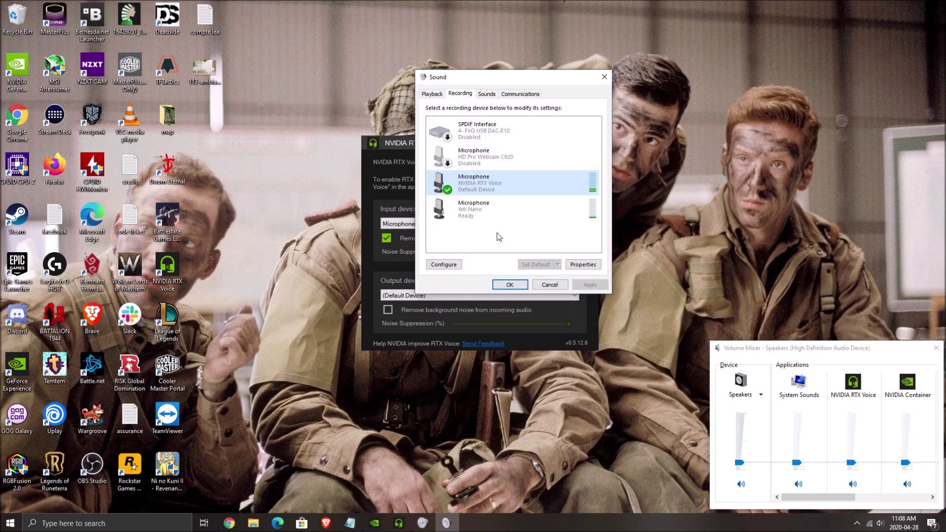
Step: Check the volume level of the Yeti Nano microphone and close the Sound settings
double_click(480, 216)
left_click(491, 132)
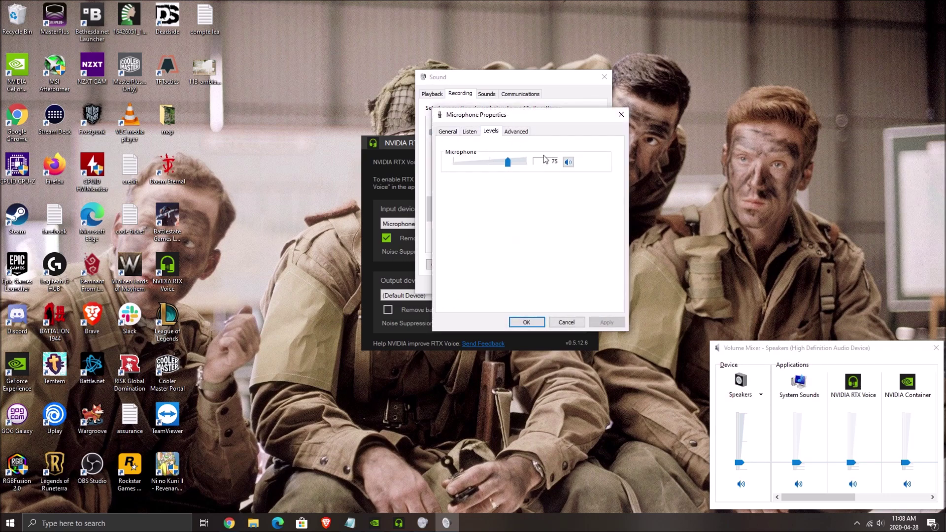
left_click(525, 321)
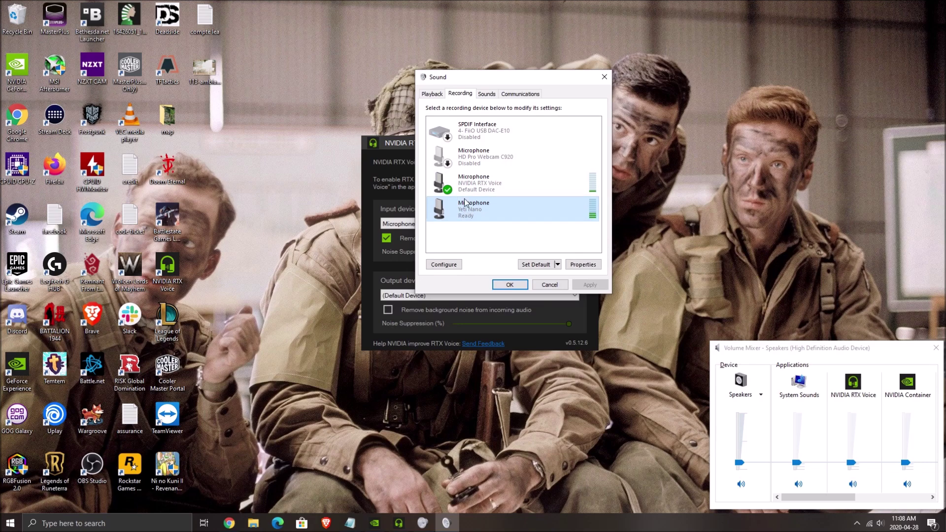
left_click(510, 285)
Step: Close the Volume Mixer and reposition the NVIDIA RTX Voice window on the desktop
left_click_drag(474, 139, 463, 125)
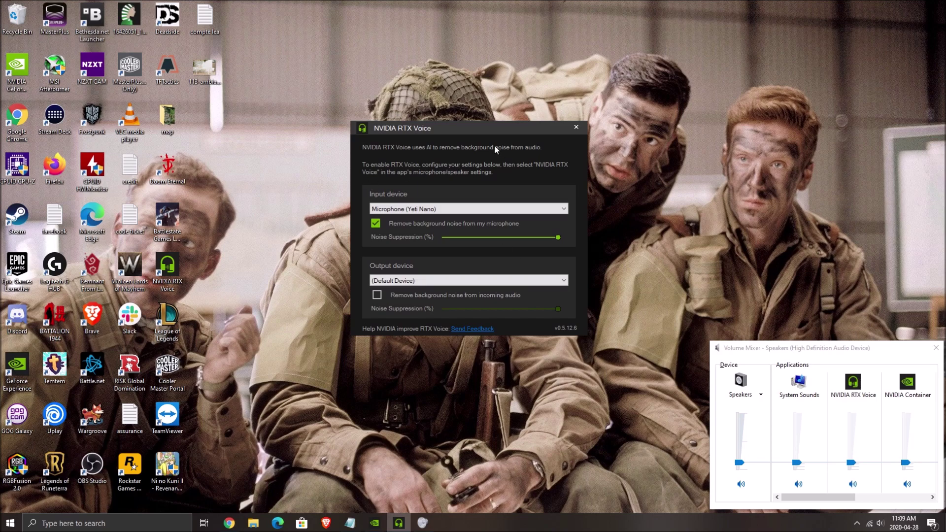
left_click(936, 348)
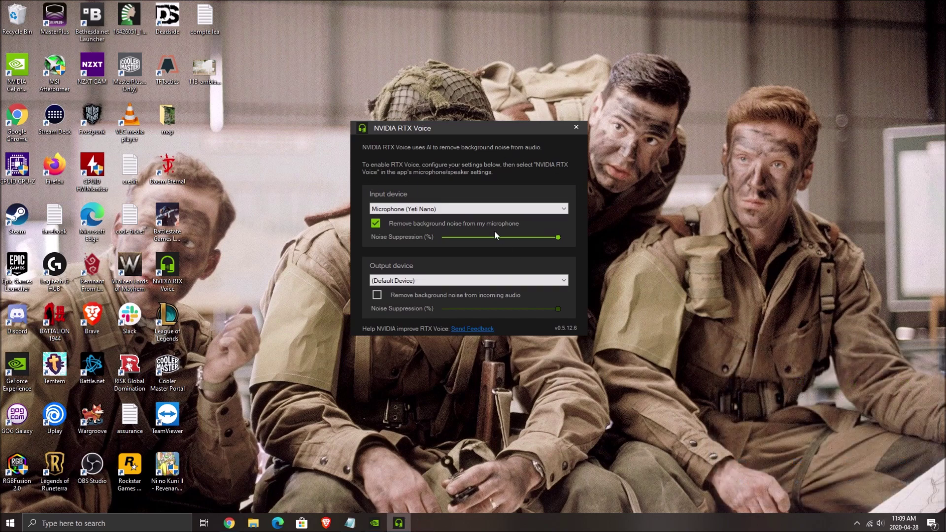
left_click_drag(464, 129, 488, 131)
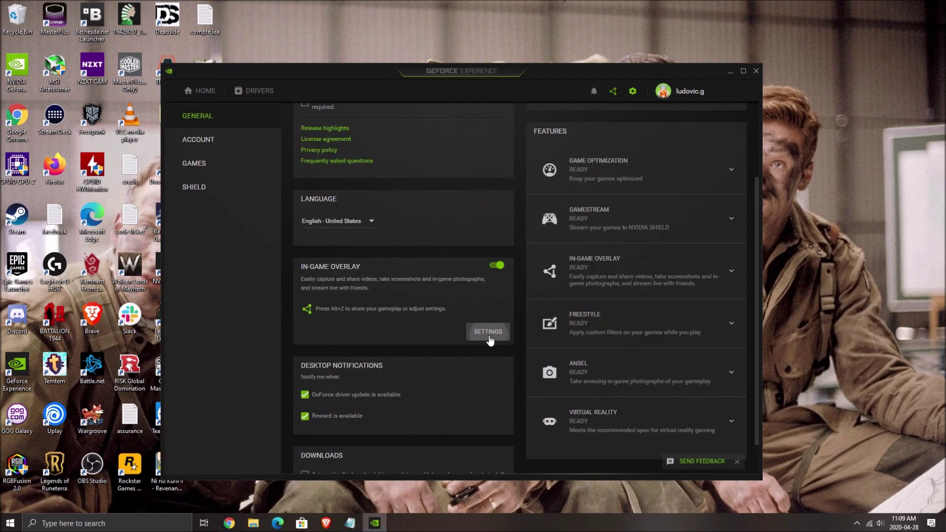
Step: Set the microphone source in the GeForce Experience in-game overlay's audio settings to Microphone (Yeti Nano) and close the overlay
left_click(487, 335)
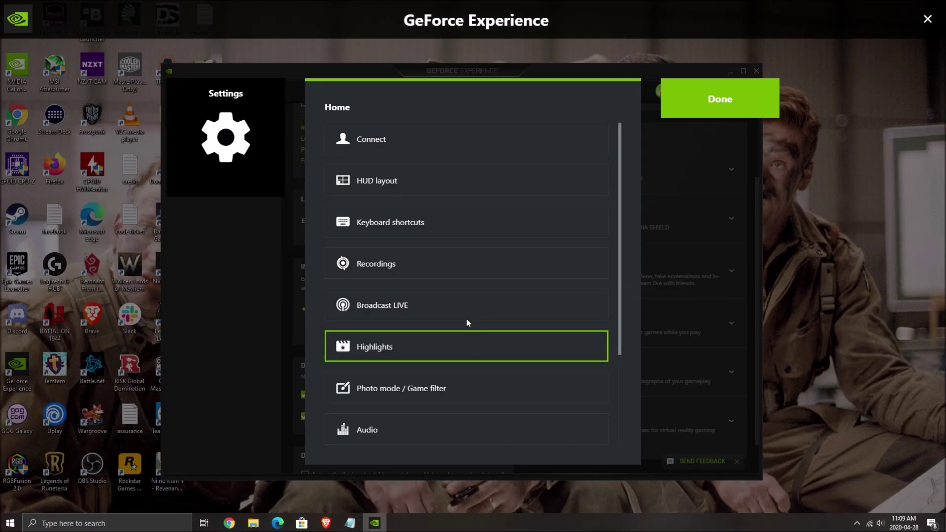
scroll(418, 286, "down", 3)
left_click(395, 312)
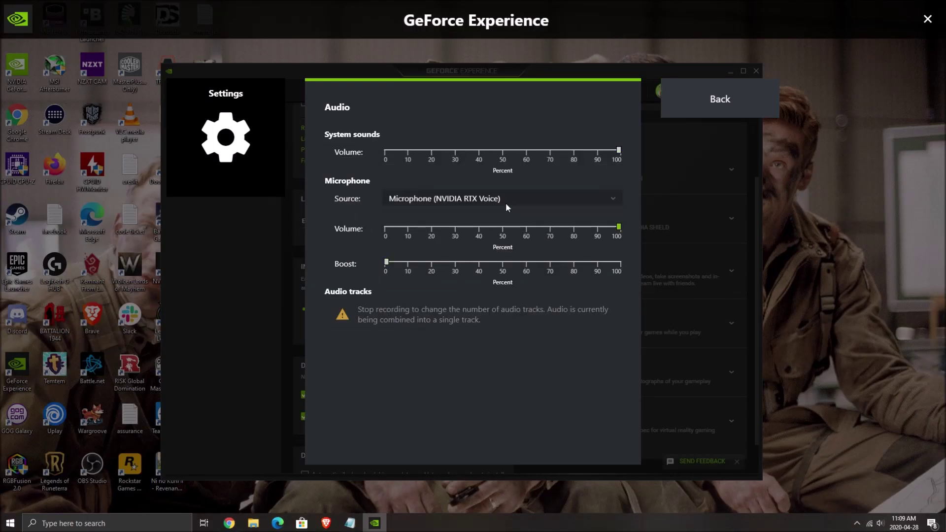
left_click(506, 200)
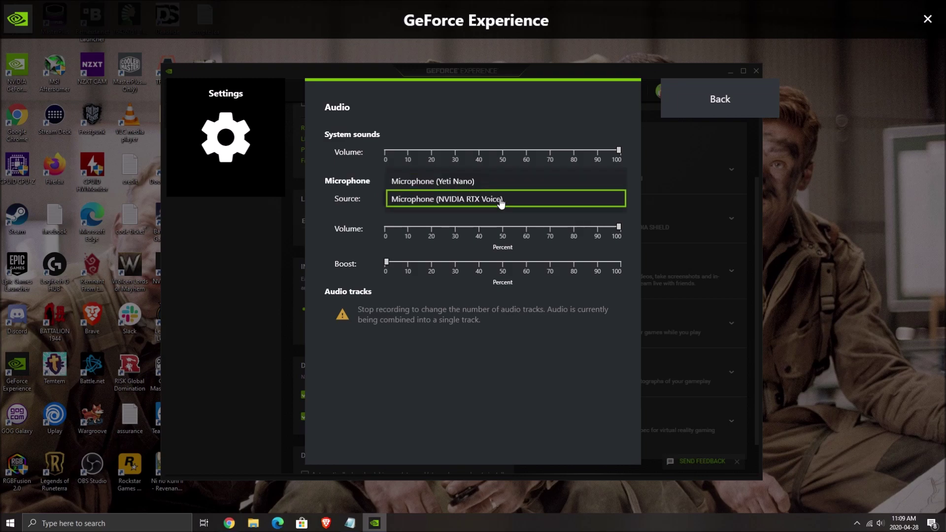
left_click(445, 189)
left_click(722, 101)
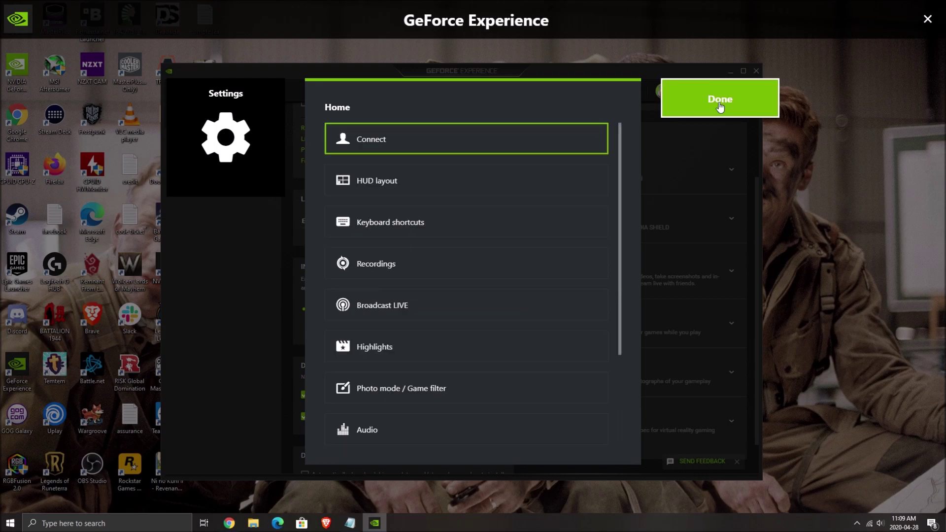
left_click(716, 107)
left_click(927, 19)
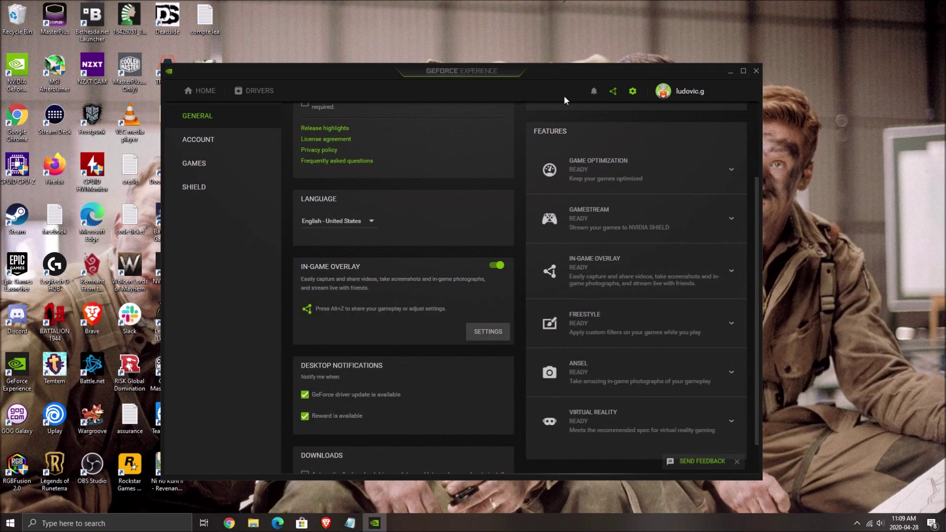
Step: Maximize GeForce Experience and switch the overlay's microphone source to Microphone (NVIDIA RTX Voice)
left_click_drag(579, 76, 582, 79)
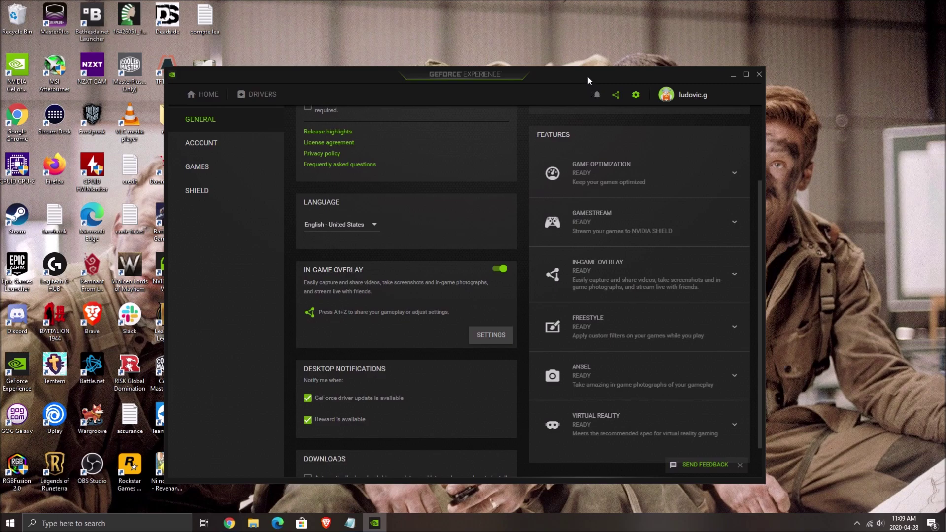
double_click(589, 77)
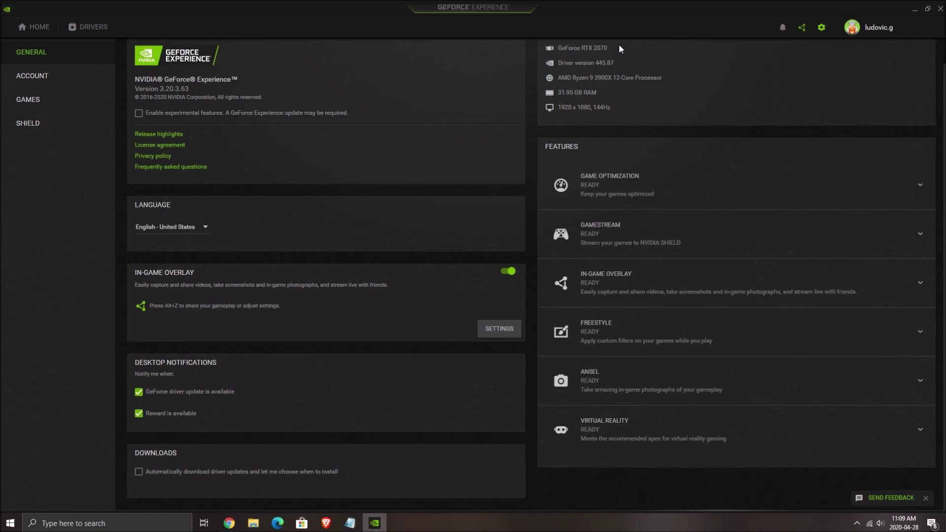
left_click(498, 329)
scroll(488, 301, "down", 2)
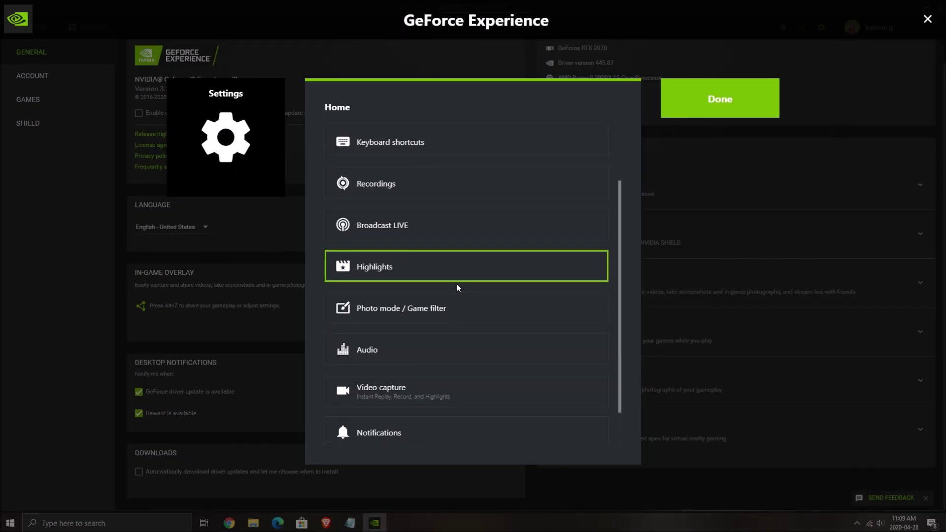
left_click(421, 340)
left_click(497, 207)
left_click(501, 215)
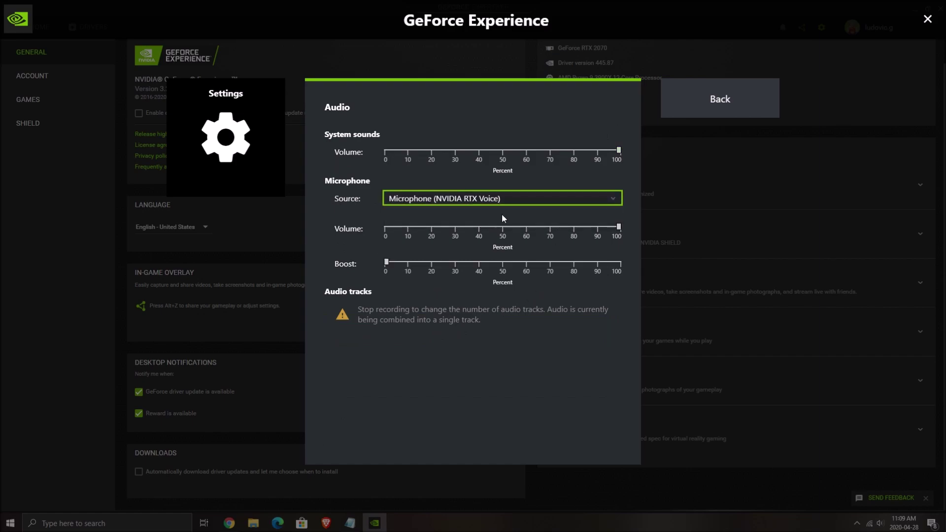
left_click(719, 112)
left_click(699, 110)
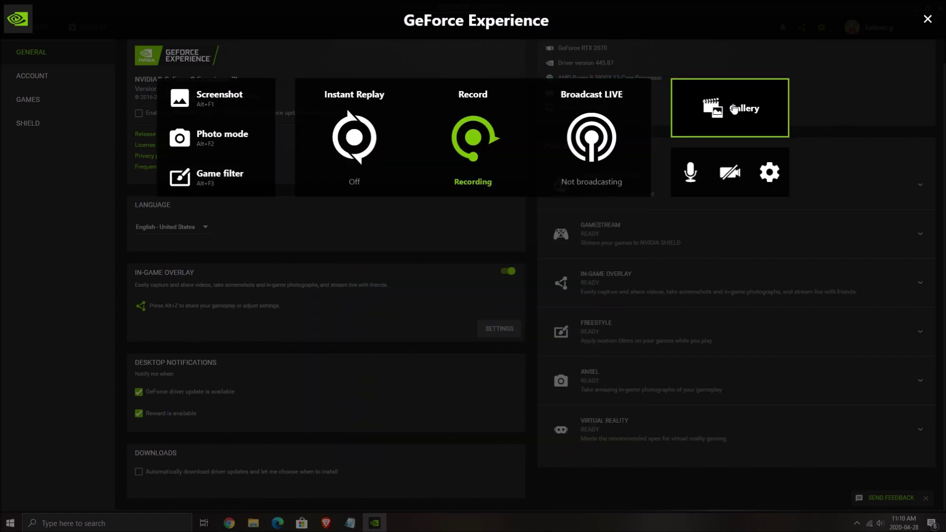
left_click(927, 19)
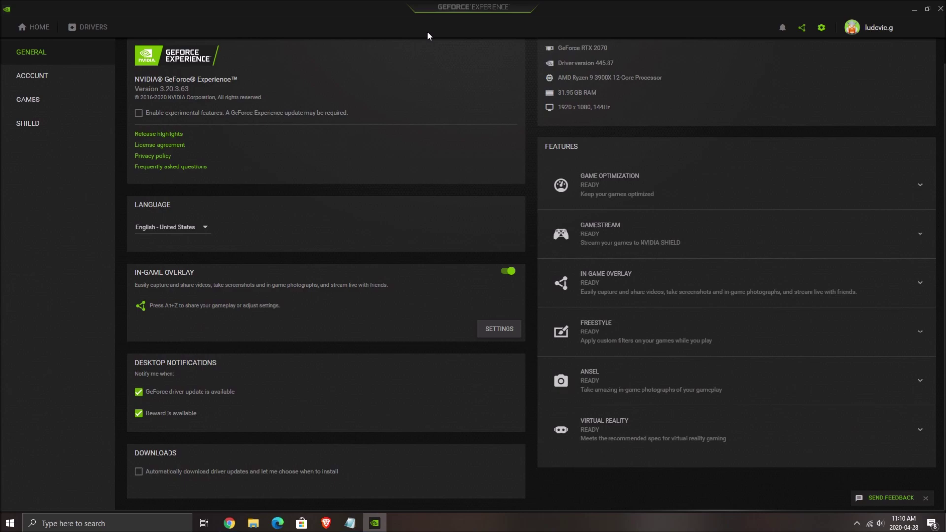
Step: Change the overlay's microphone source back to Microphone (Yeti Nano) for another recording without noise removal
left_click(502, 330)
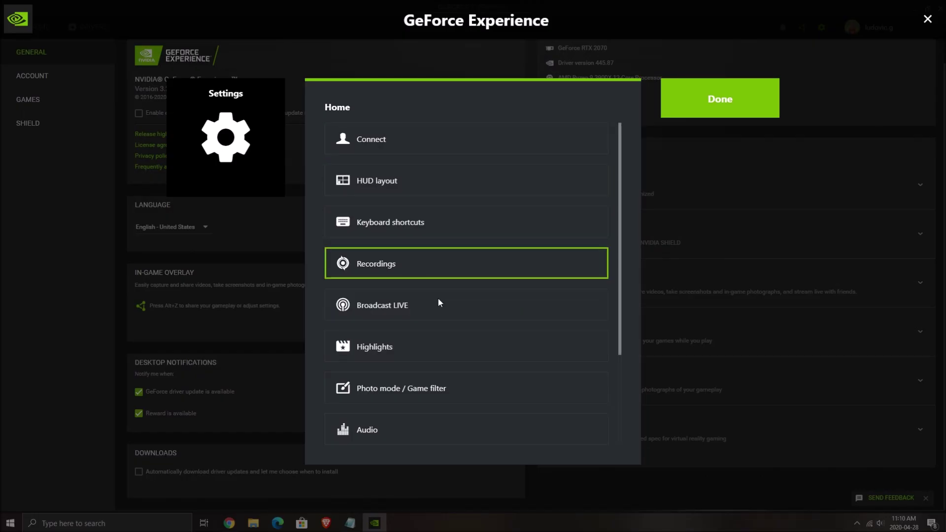
scroll(424, 310, "down", 1)
left_click(394, 392)
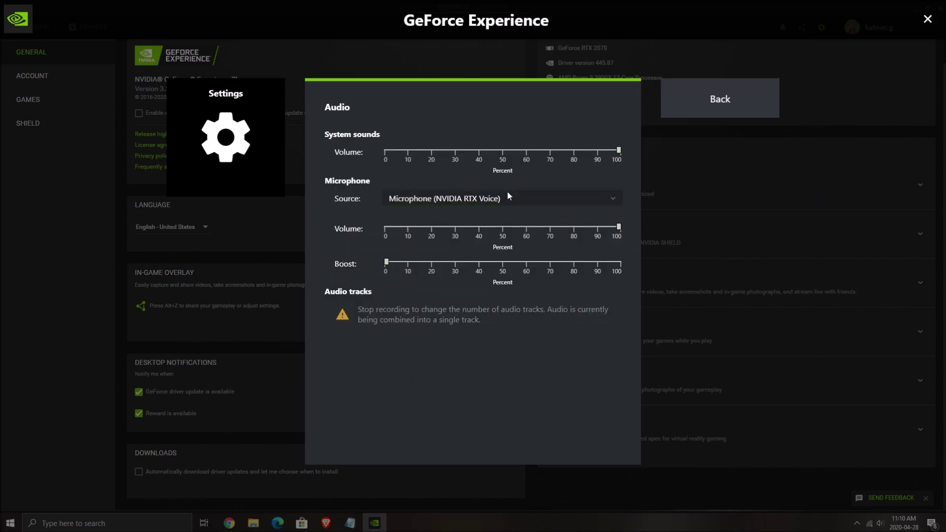
left_click(493, 197)
left_click(473, 182)
left_click(724, 108)
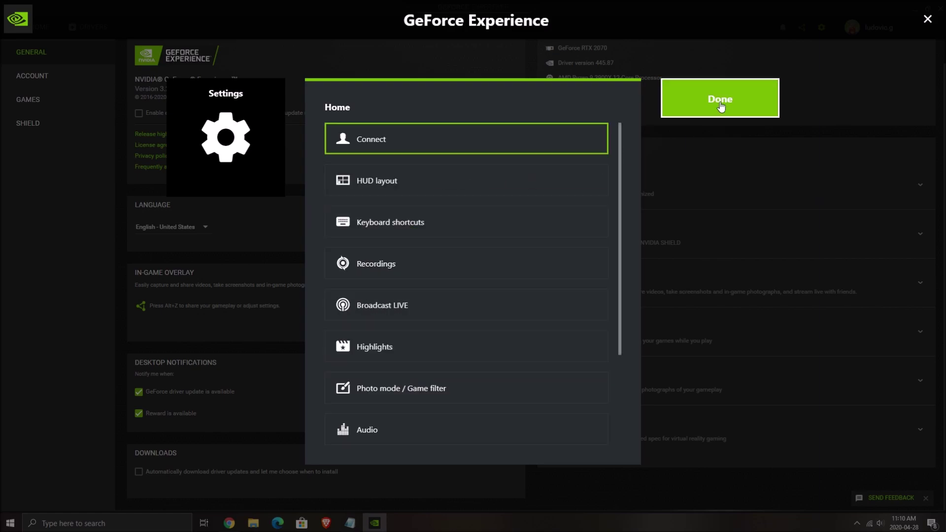
left_click(723, 109)
left_click(927, 20)
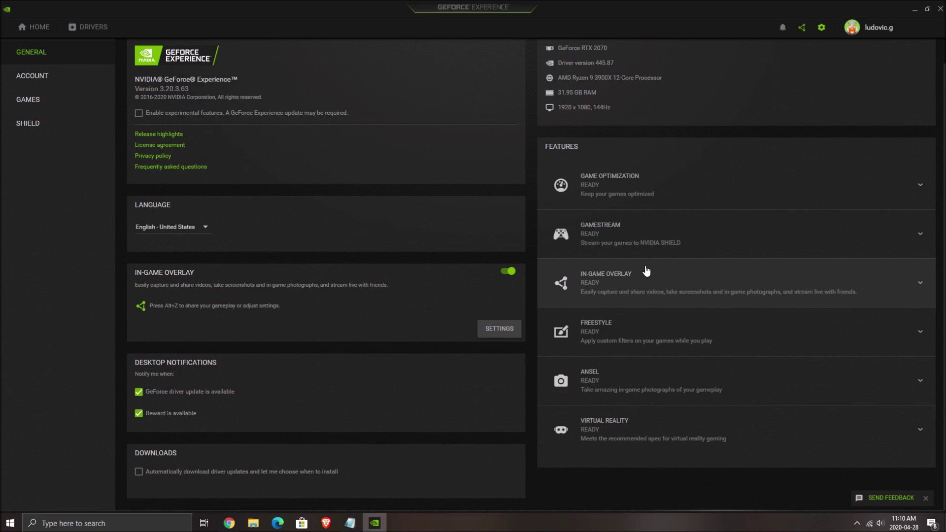
Step: Return the overlay's microphone source to Microphone (NVIDIA RTX Voice) and exit the overlay settings
left_click(495, 330)
scroll(504, 272, "down", 3)
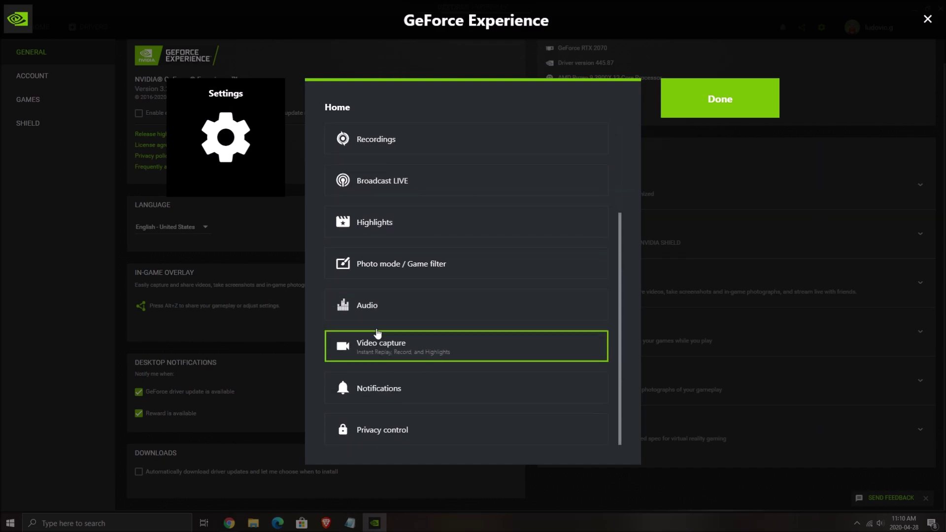
left_click(399, 306)
left_click(461, 199)
left_click(465, 214)
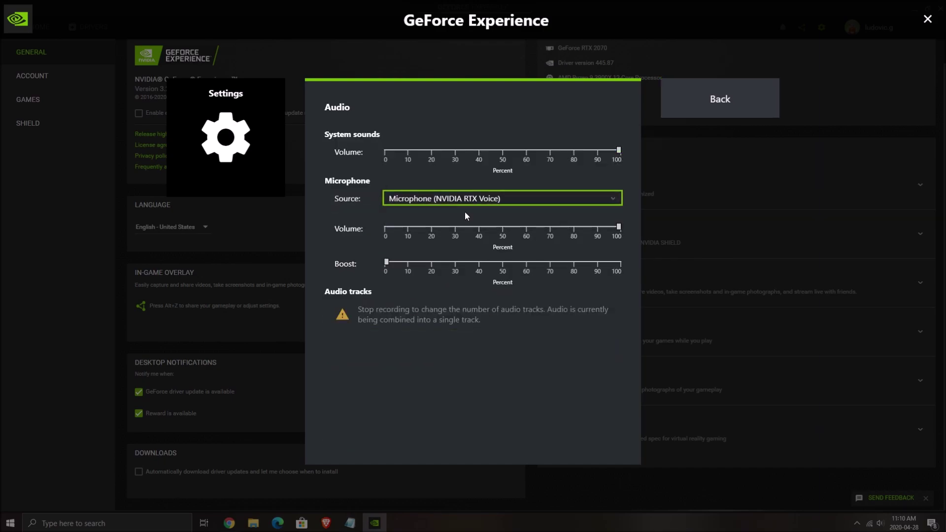
left_click(718, 108)
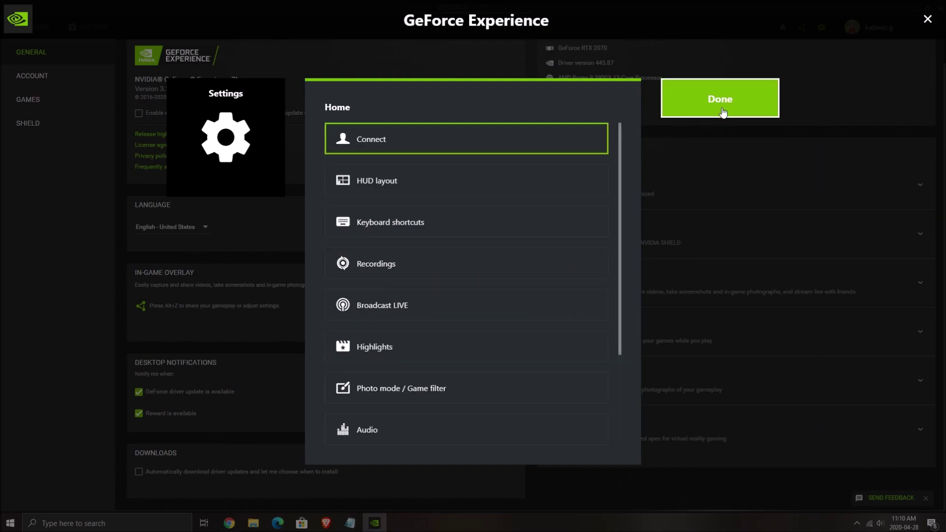
left_click(720, 111)
left_click(927, 19)
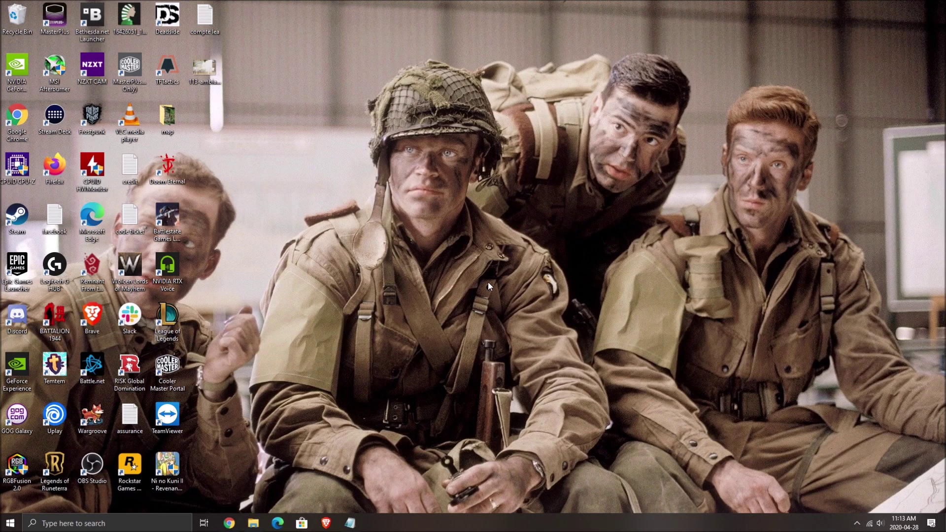
Step: Open Task Manager and sort the running processes by memory use, highest first
key("ctrl+alt+Delete")
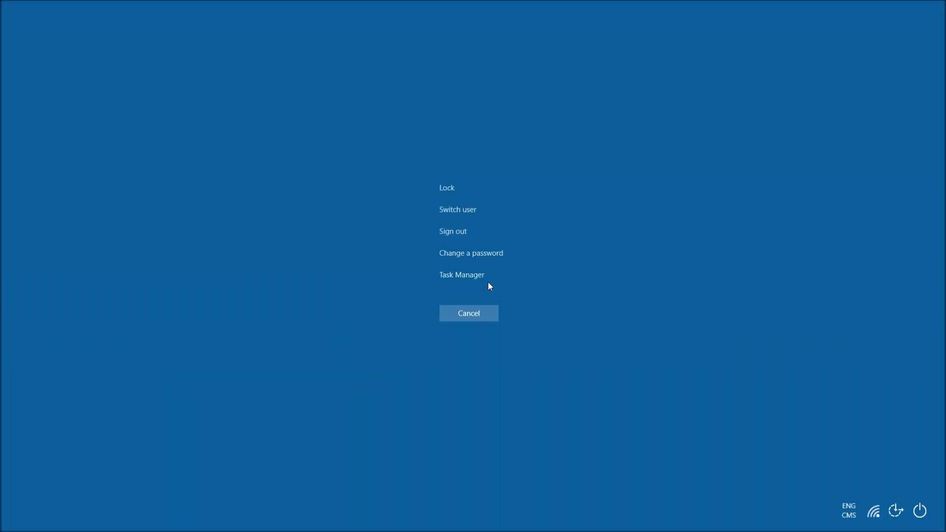
left_click(460, 274)
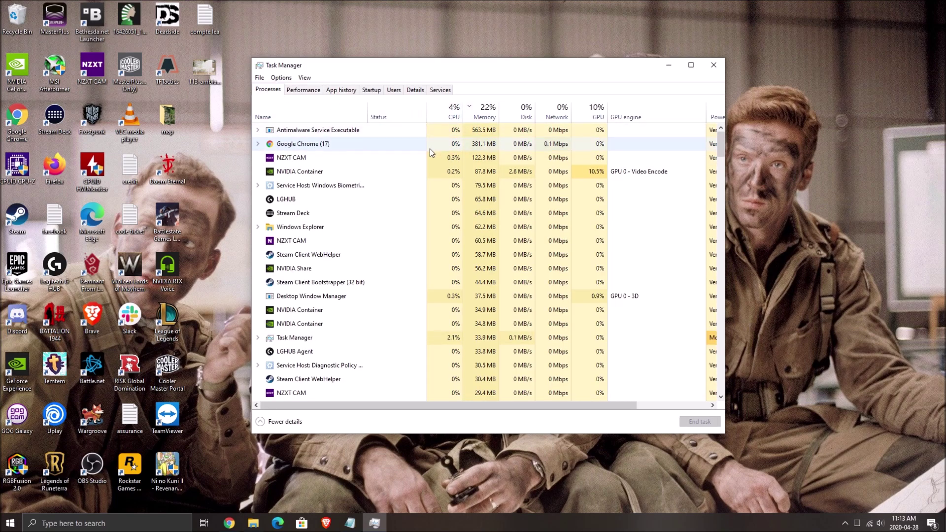
left_click(484, 113)
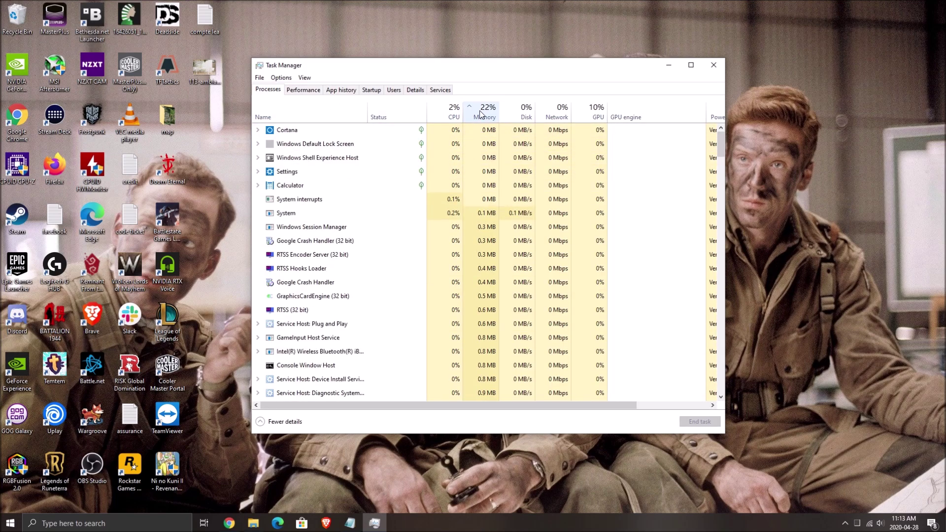
left_click(485, 113)
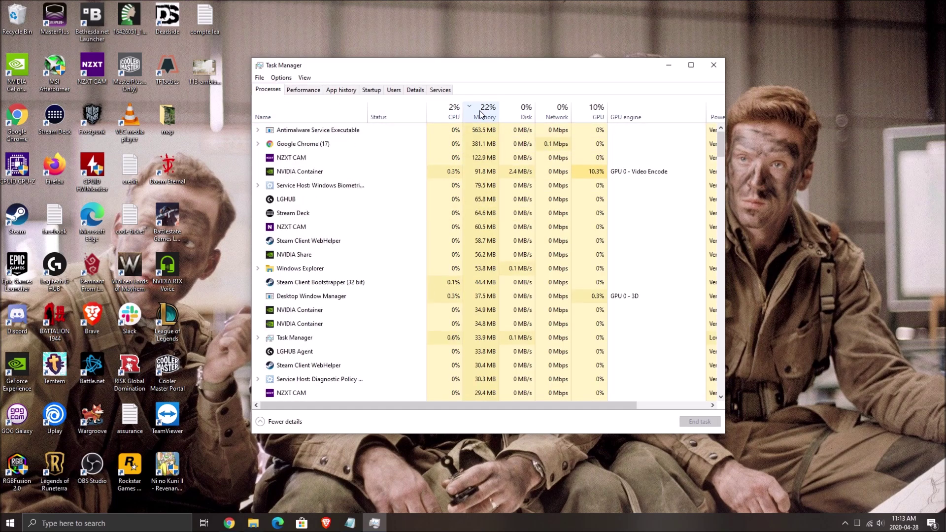
Step: Locate the NVIDIA RTX Voice process in the list to examine its memory and GPU usage
scroll(332, 278, "down", 1)
scroll(332, 277, "down", 3)
left_click(333, 285)
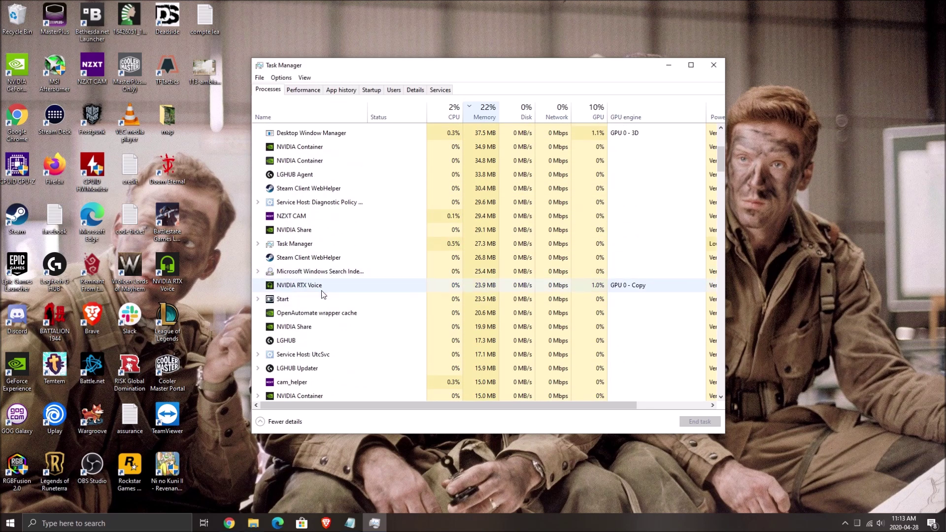